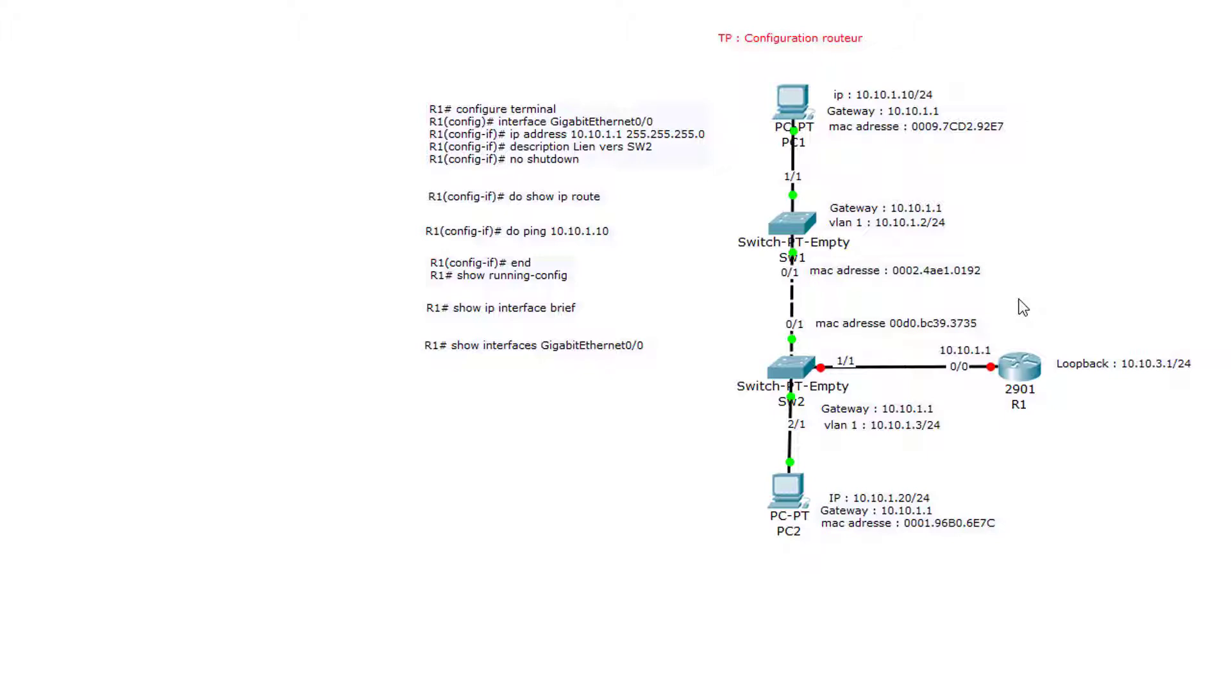
- Open the command line of router R1 and enter global configuration mode with configure terminal
left_click(1042, 384)
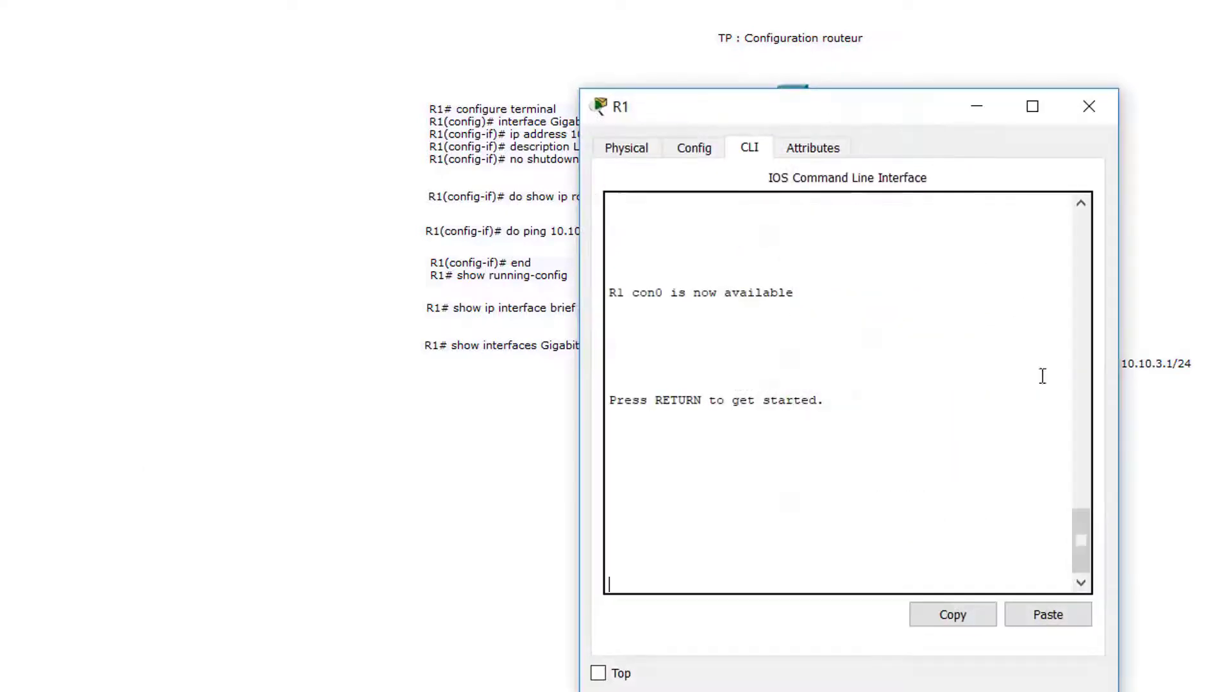
left_click_drag(917, 125, 514, 87)
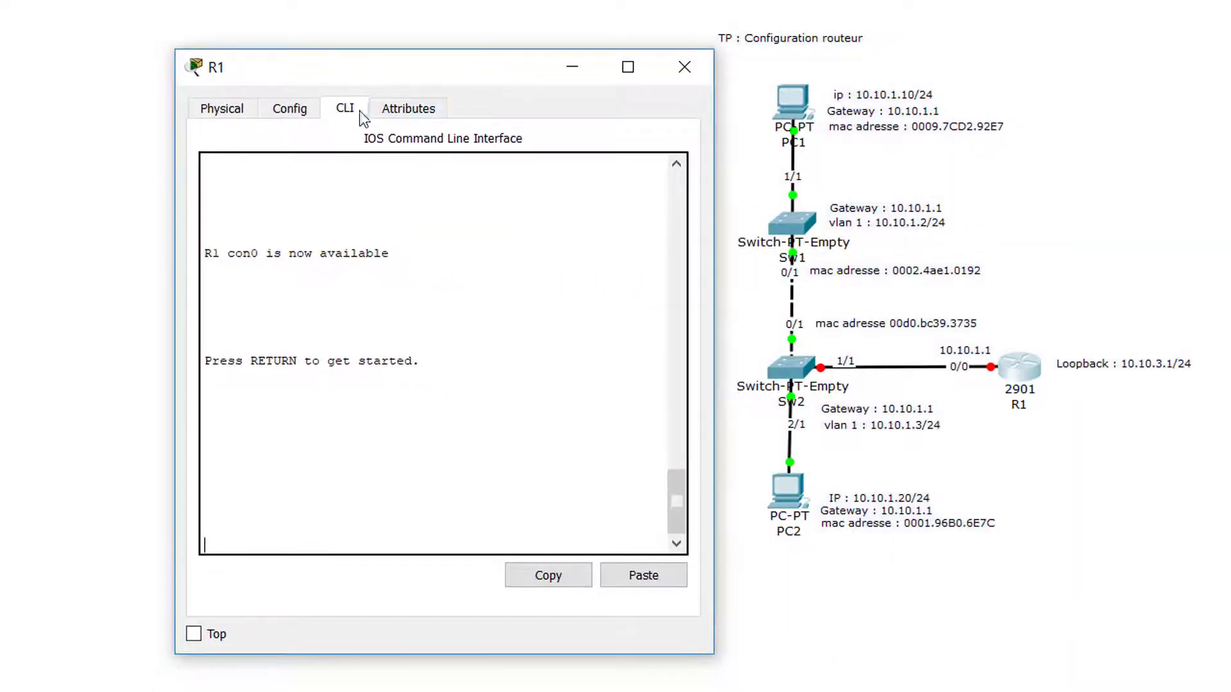
key("Return")
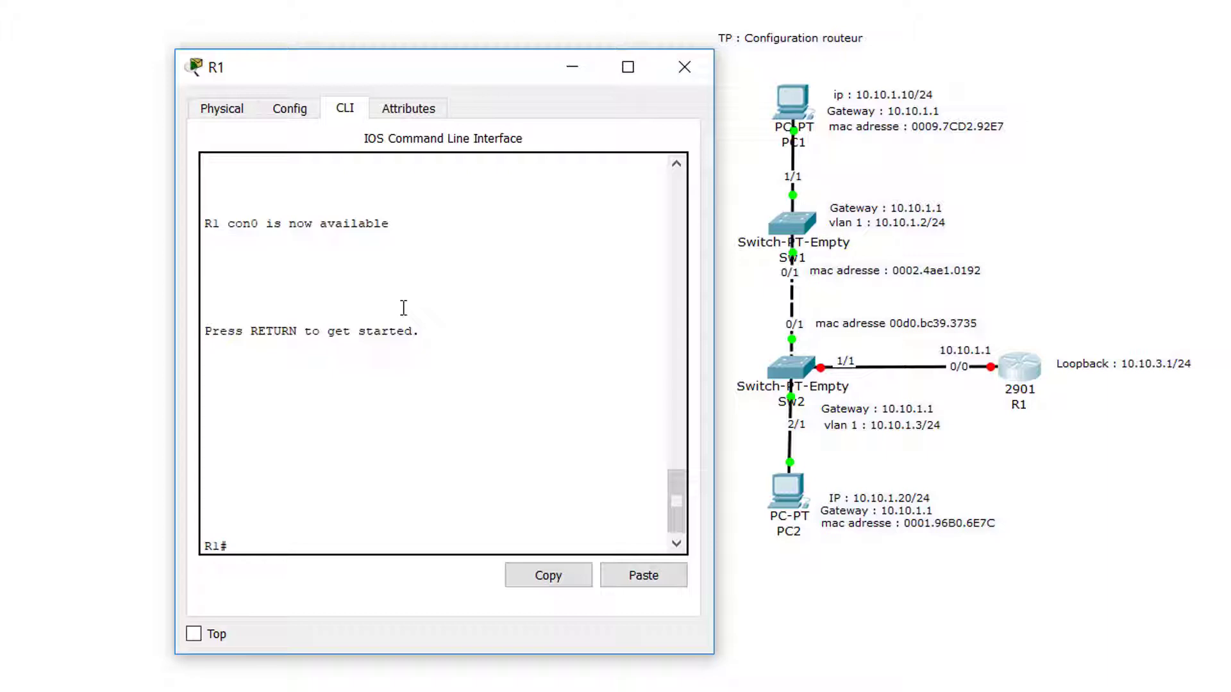
type("configur")
key("Tab")
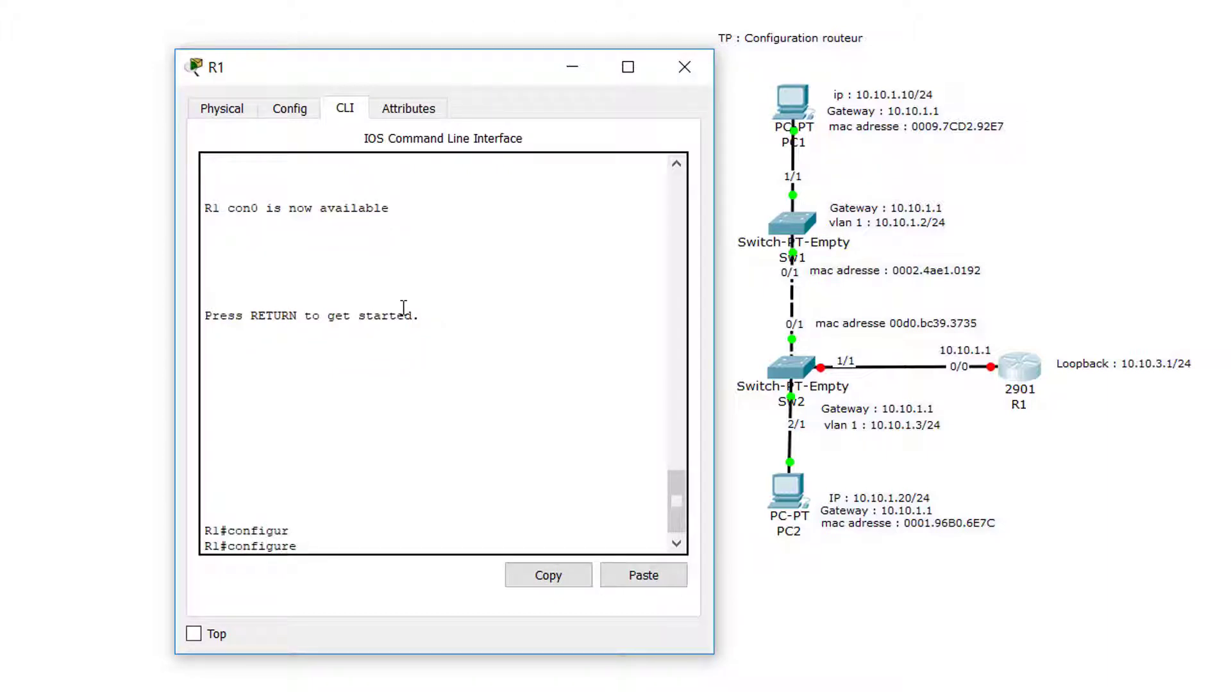
type("term")
key("Tab")
key("Return")
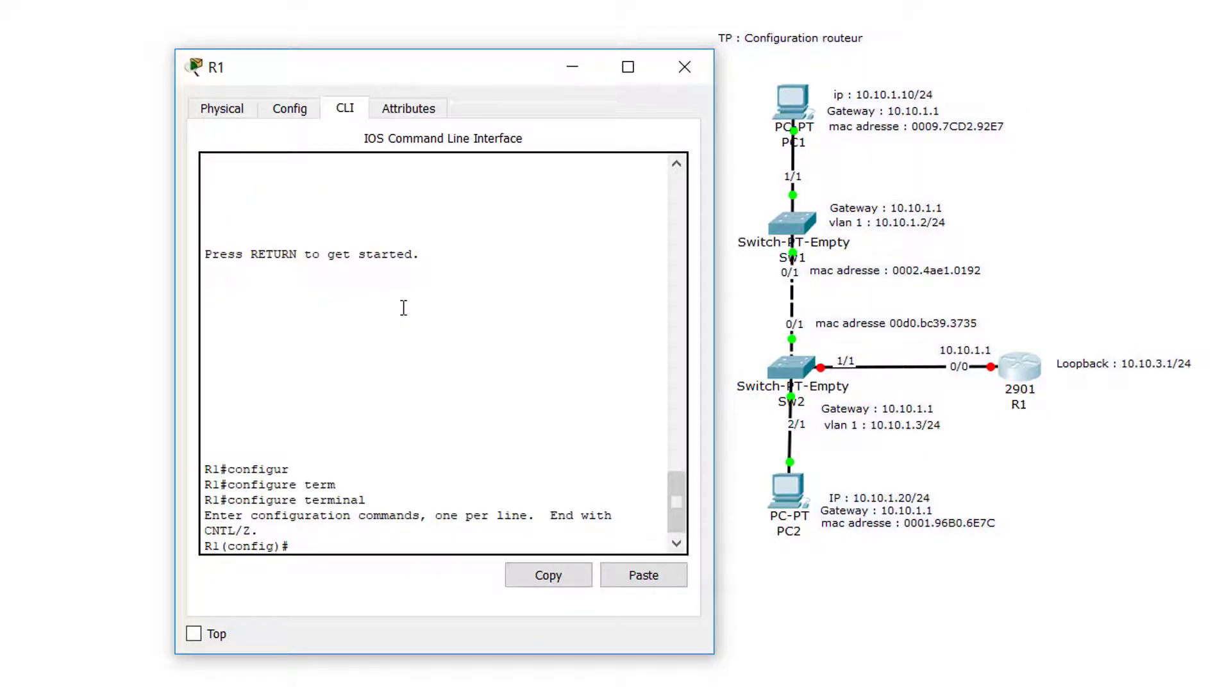
- Enter interface configuration mode for gigabitEthernet 0/0 on R1
type("inter")
key("Tab")
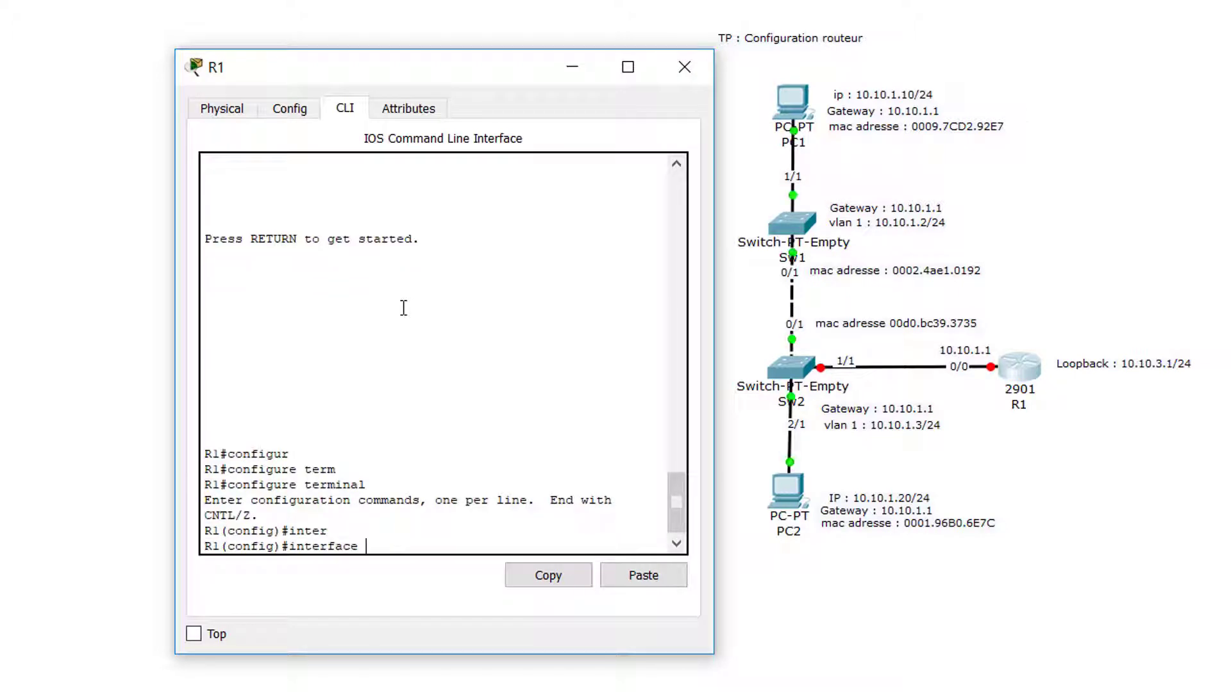
type("gi")
key("Tab")
type("0/0")
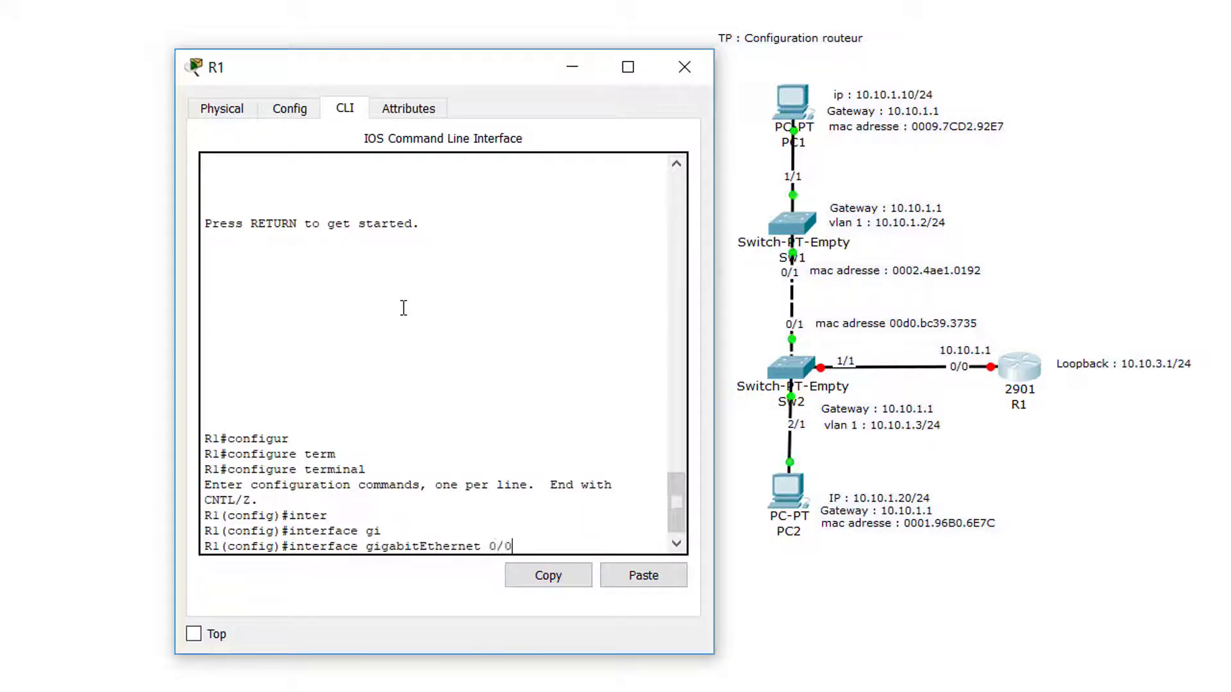
key("Return")
- Assign IP address 10.10.1.1 with mask 255.255.255.0 to the gigabitEthernet 0/0 interface
type("ip a")
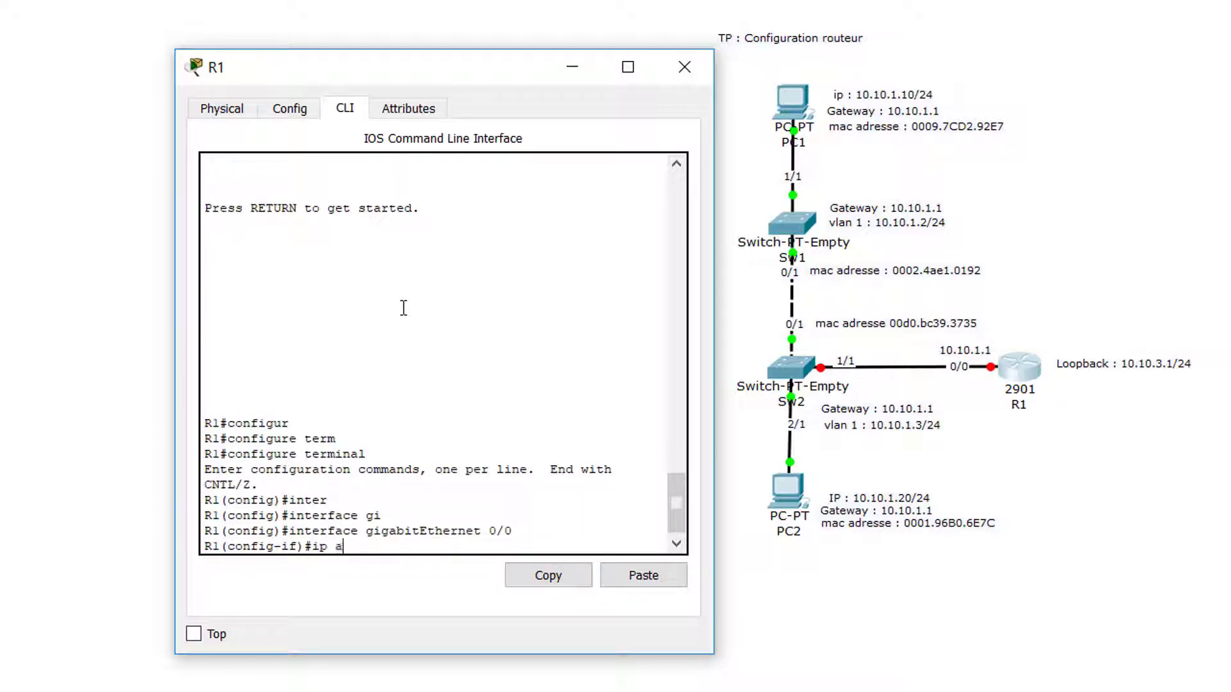
type("dd")
key("Tab")
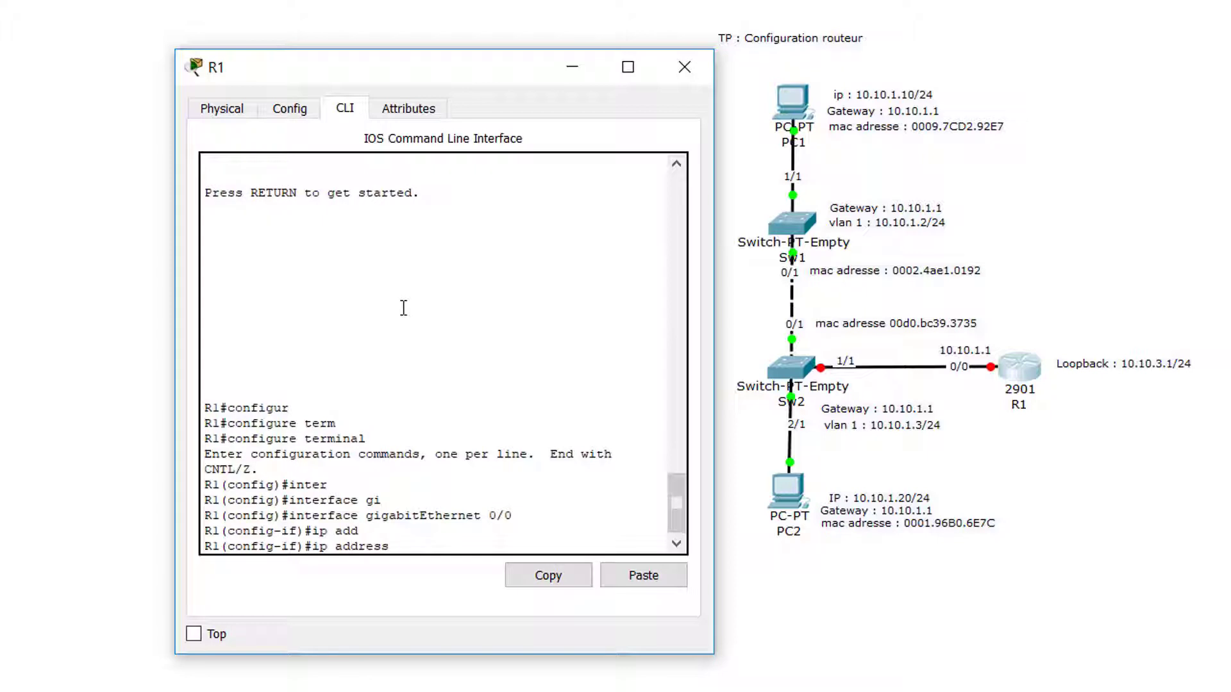
type("10.10.1.1 255.255.255.0")
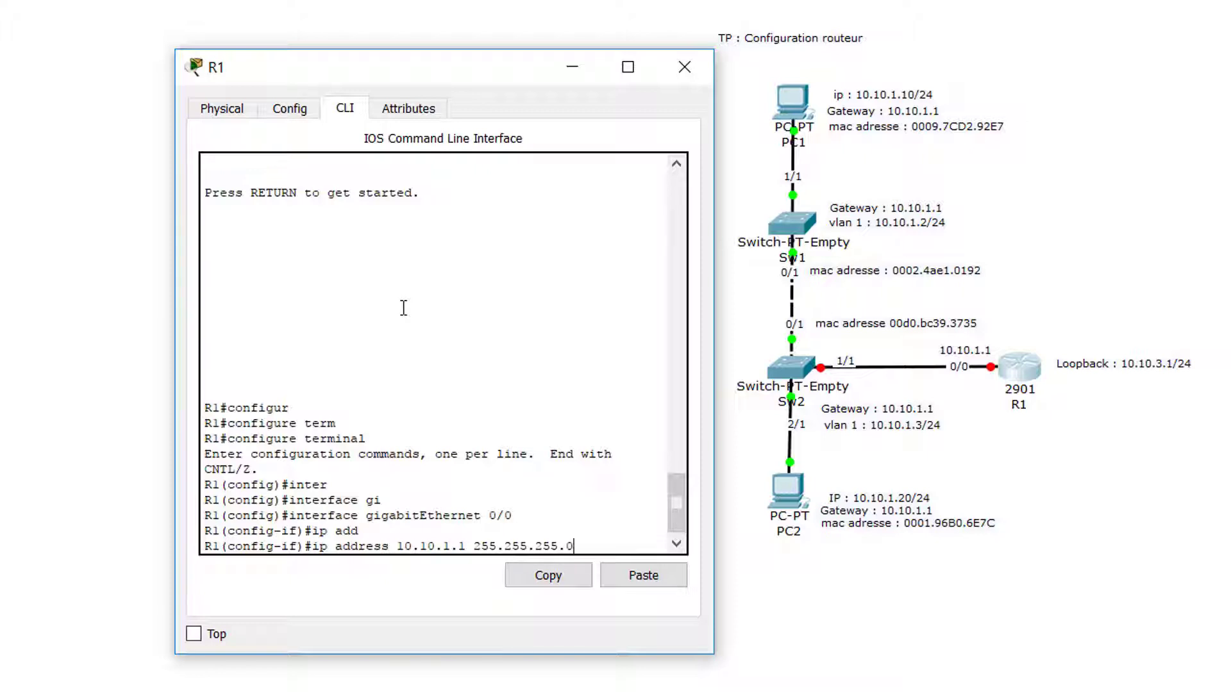
key("Return")
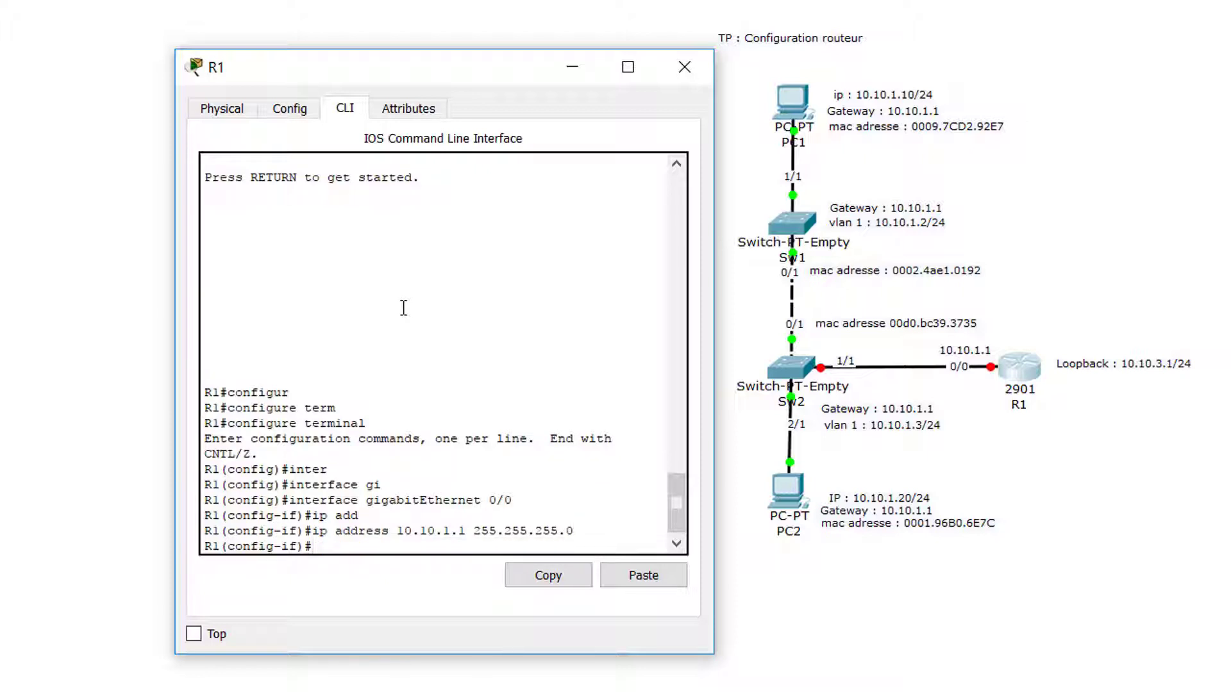
- Set the description of the gigabitEthernet 0/0 interface to LIEN VERS SW2
type("descriptio")
key("Tab")
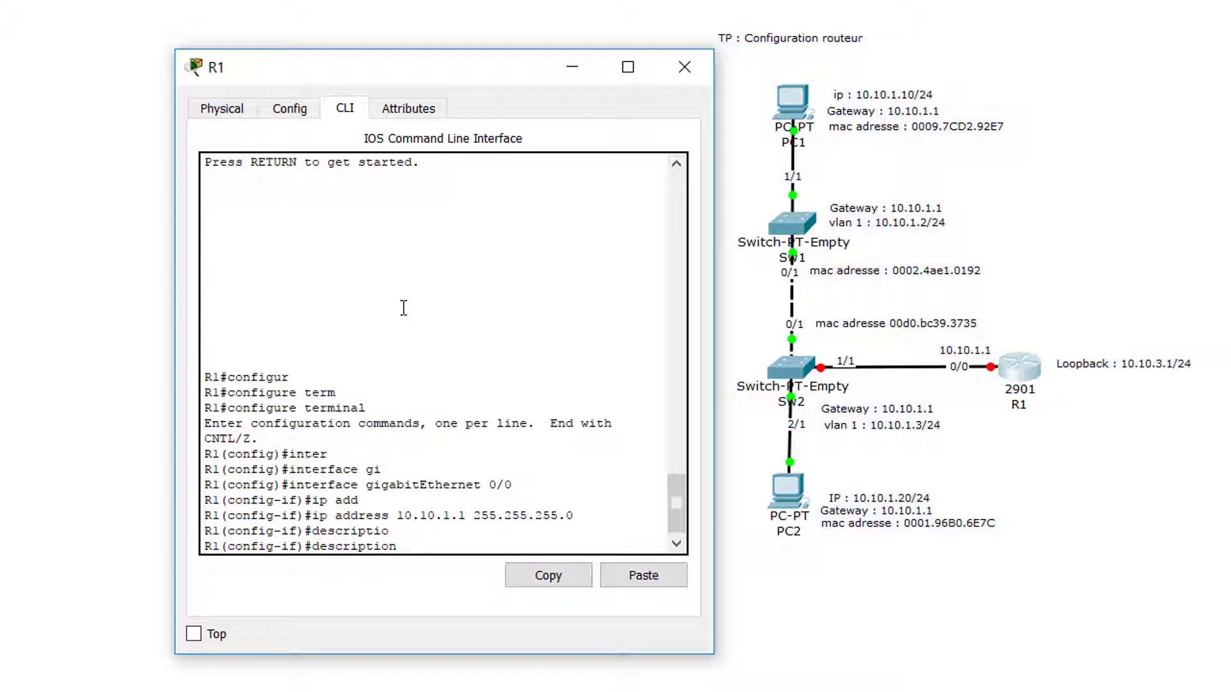
type("LIEN VERS SW2")
key("Return")
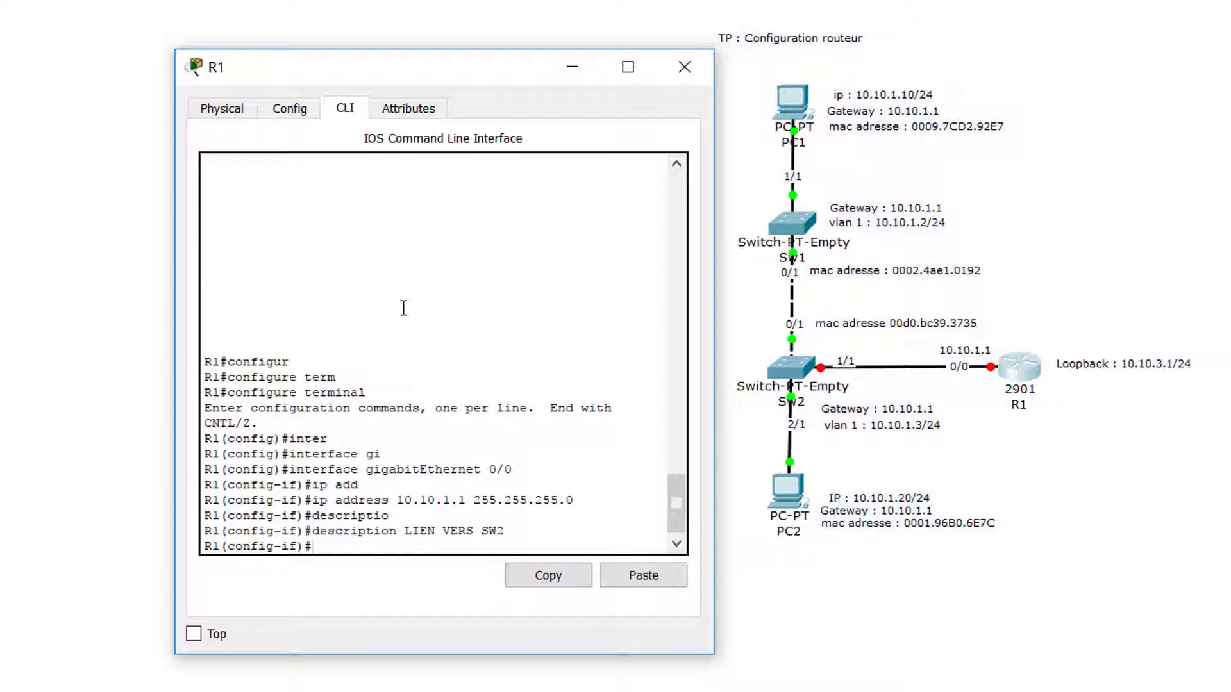
- Enable the gigabitEthernet 0/0 interface with no shutdown
type("no shut")
key("Tab")
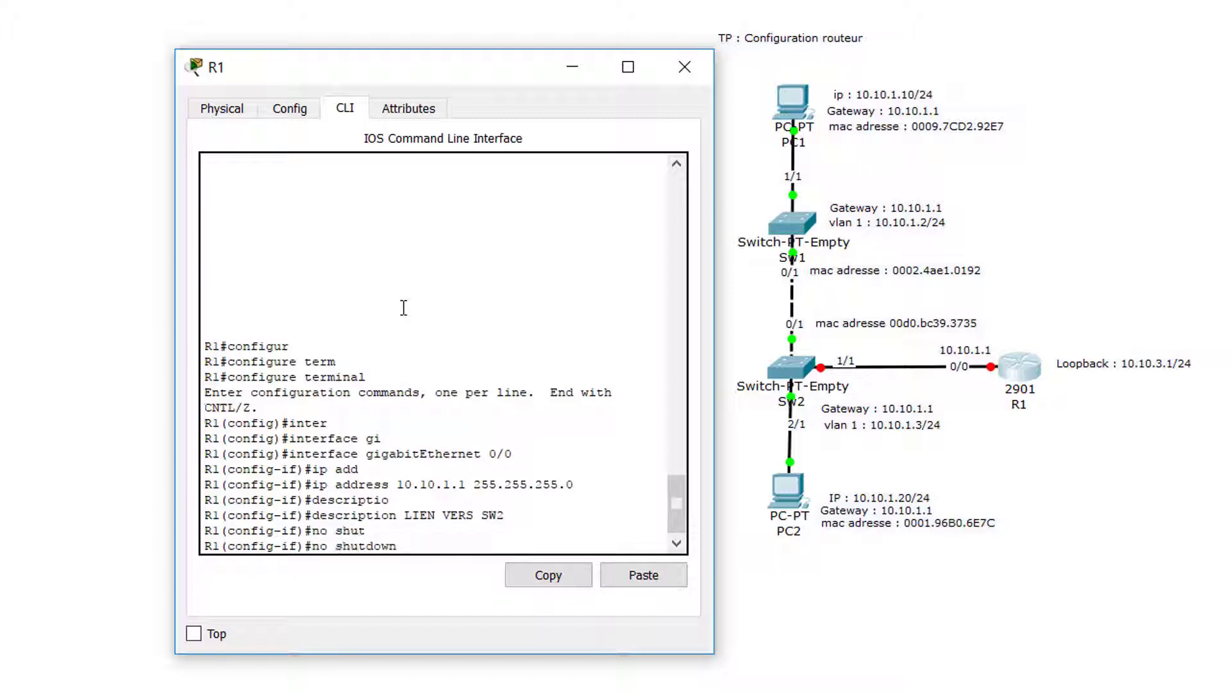
key("Return")
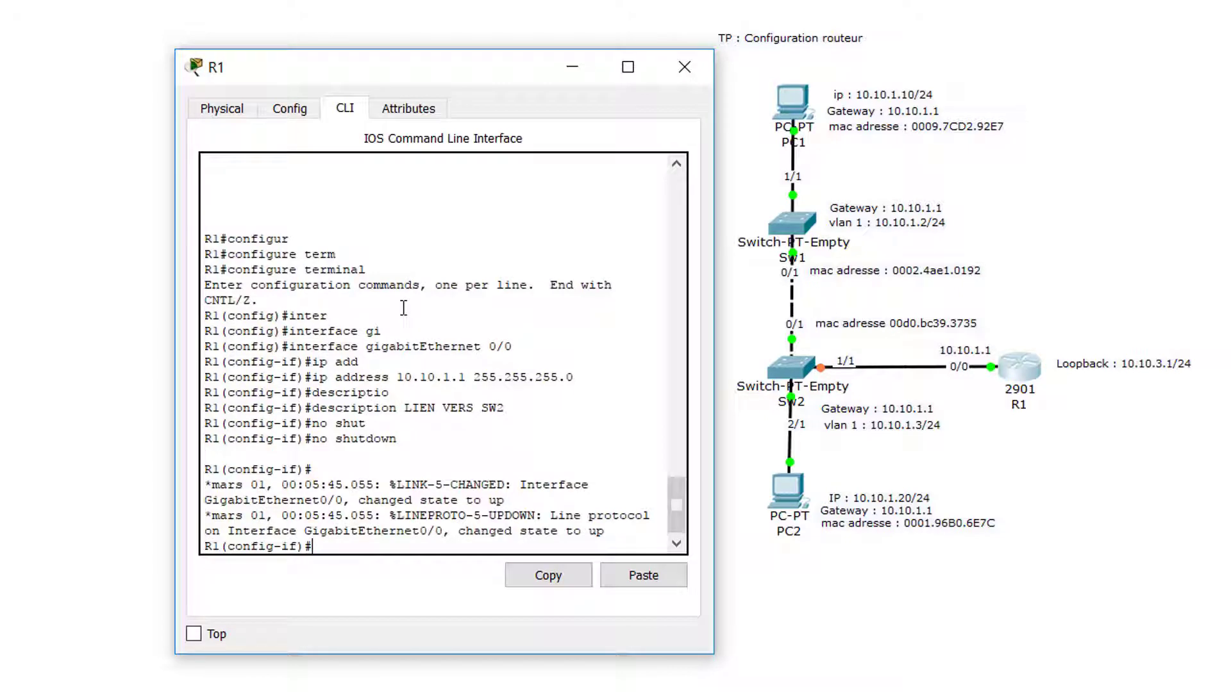
- Leave interface configuration mode and display R1's routing table with do show ip route
type("exit")
key("Return")
type("do")
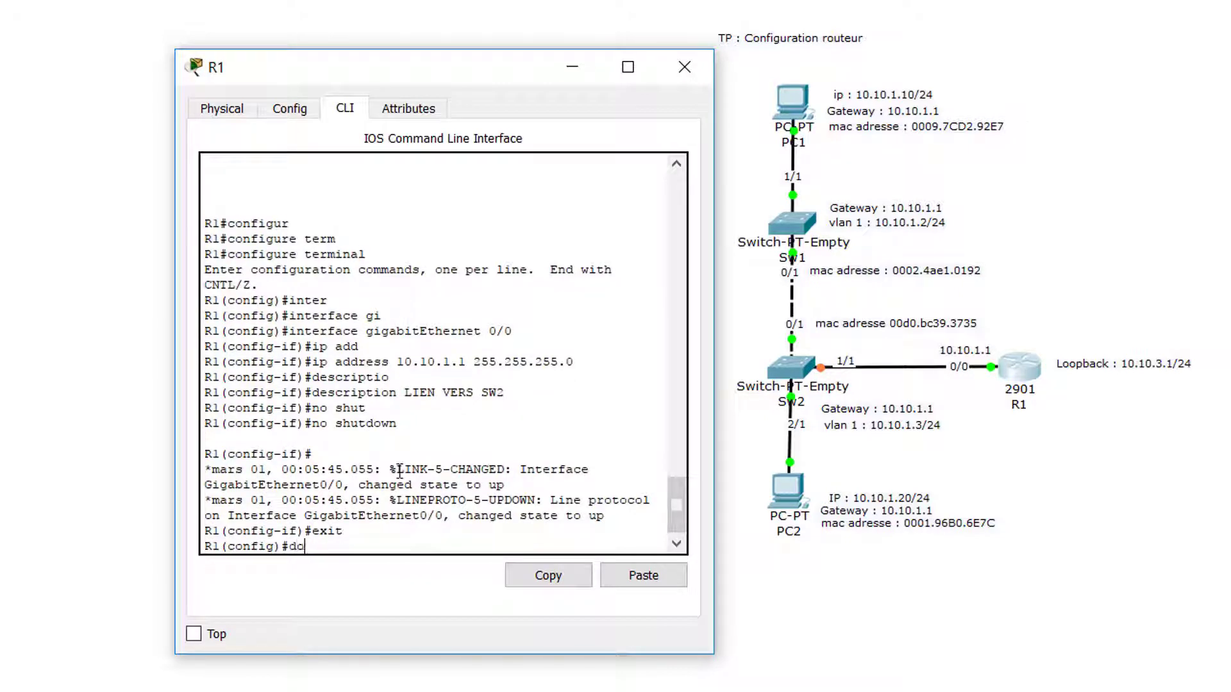
type(" show ip route")
key("Tab")
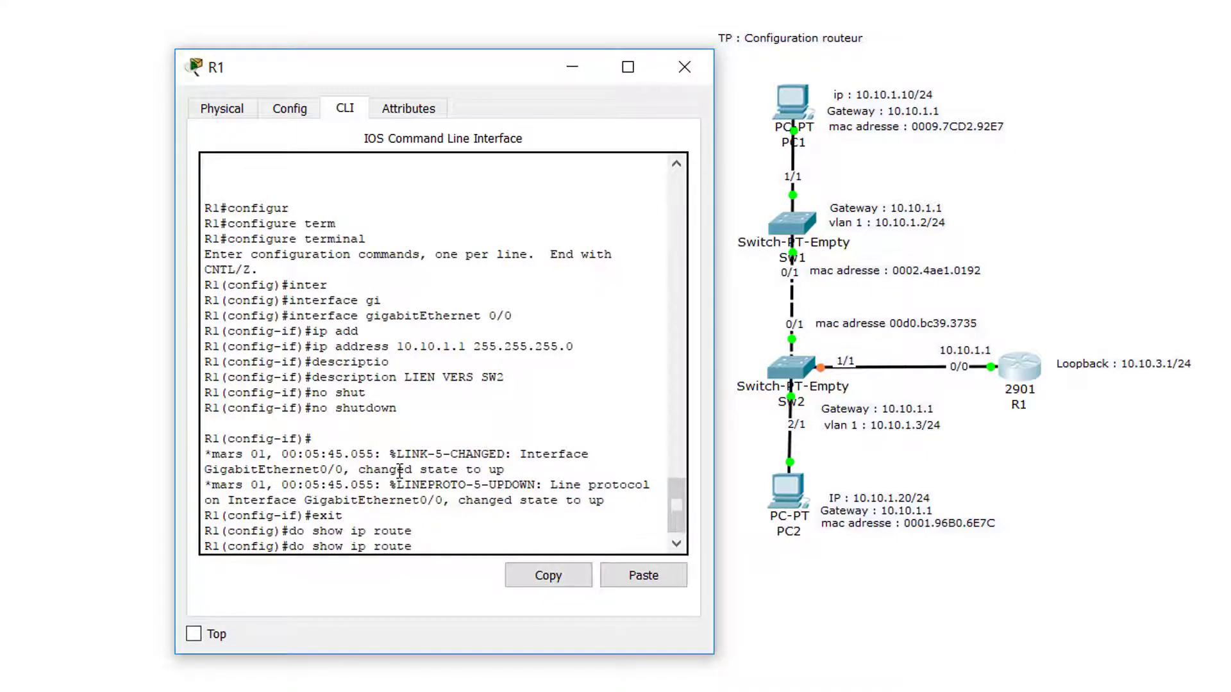
key("Return")
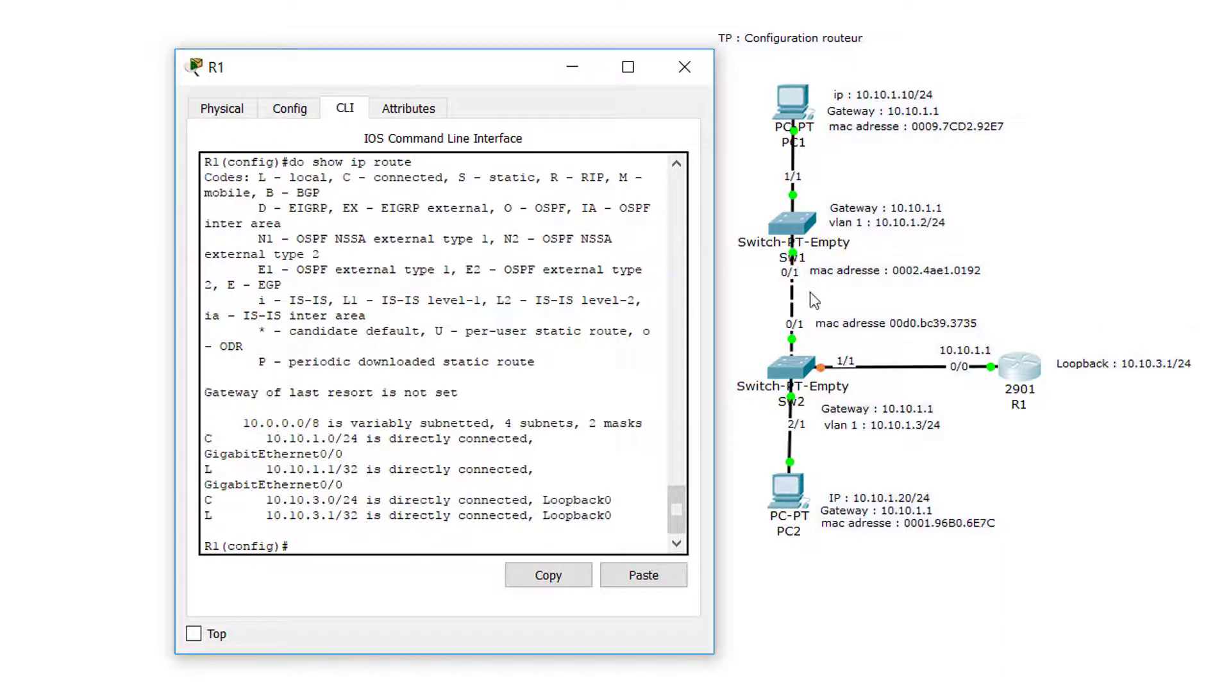
- Widen the R1 console beside the topology and examine the local GigabitEthernet0/0 route in the routing table
left_click_drag(714, 353, 833, 355)
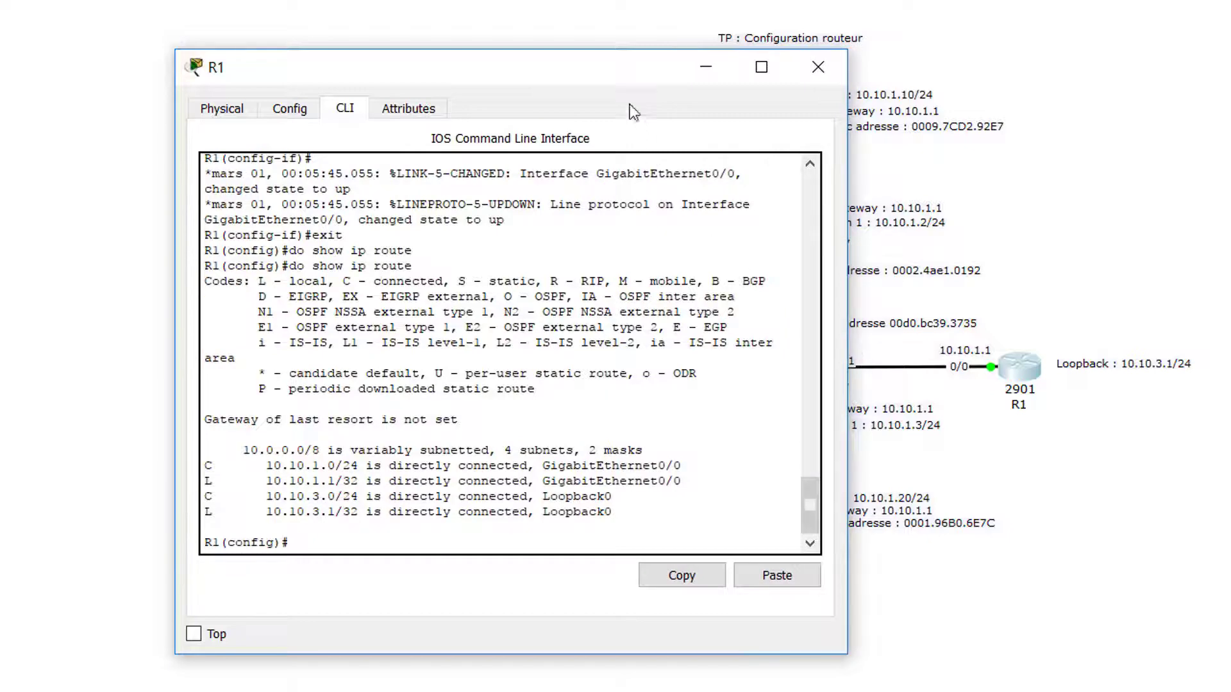
left_click_drag(626, 65, 506, 72)
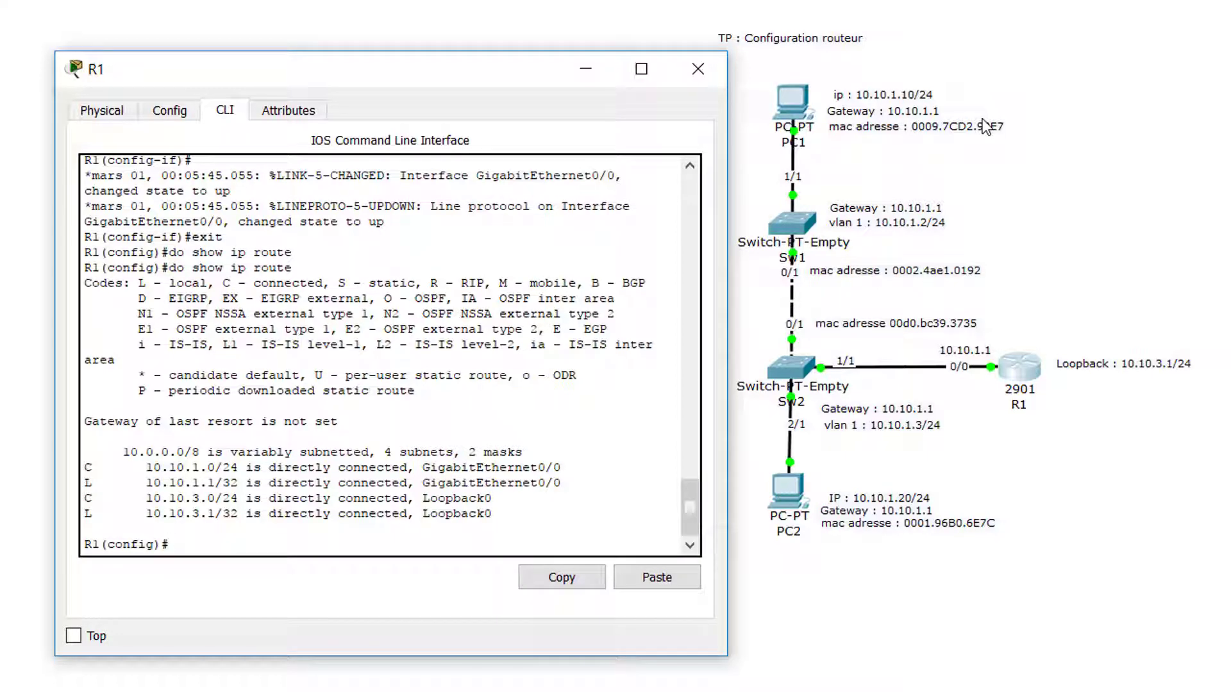
left_click(1052, 134)
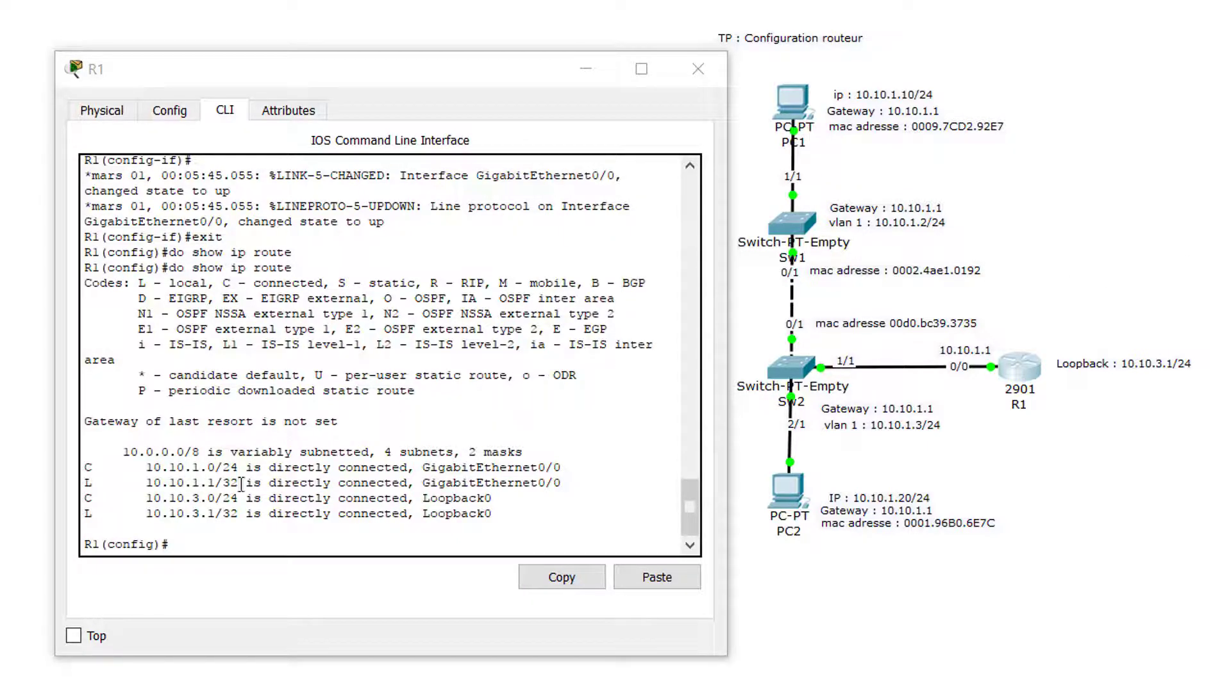
left_click_drag(240, 484, 99, 488)
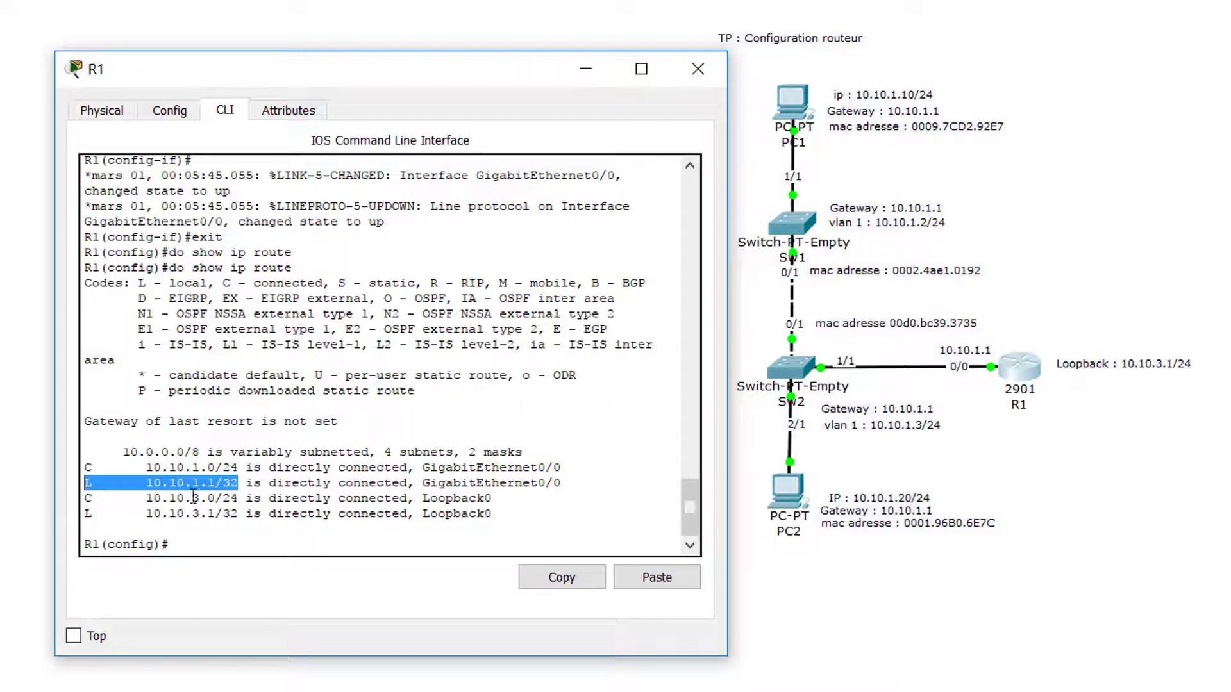
left_click(426, 489)
left_click_drag(426, 489, 570, 489)
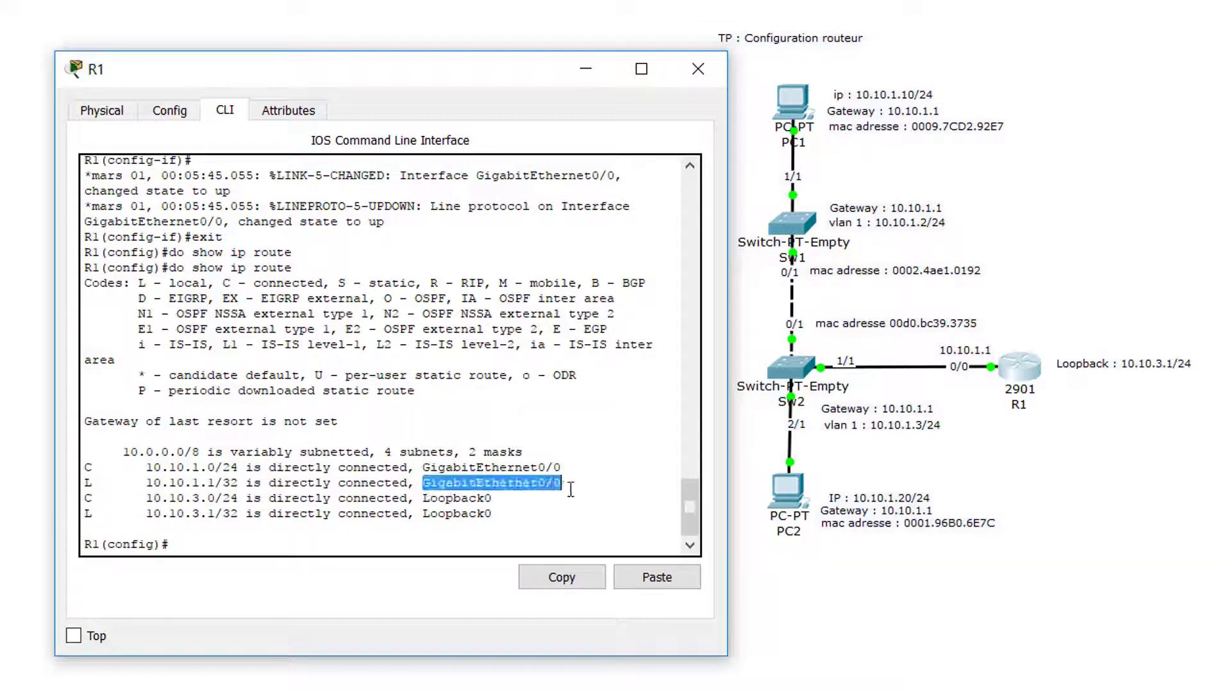
left_click(438, 543)
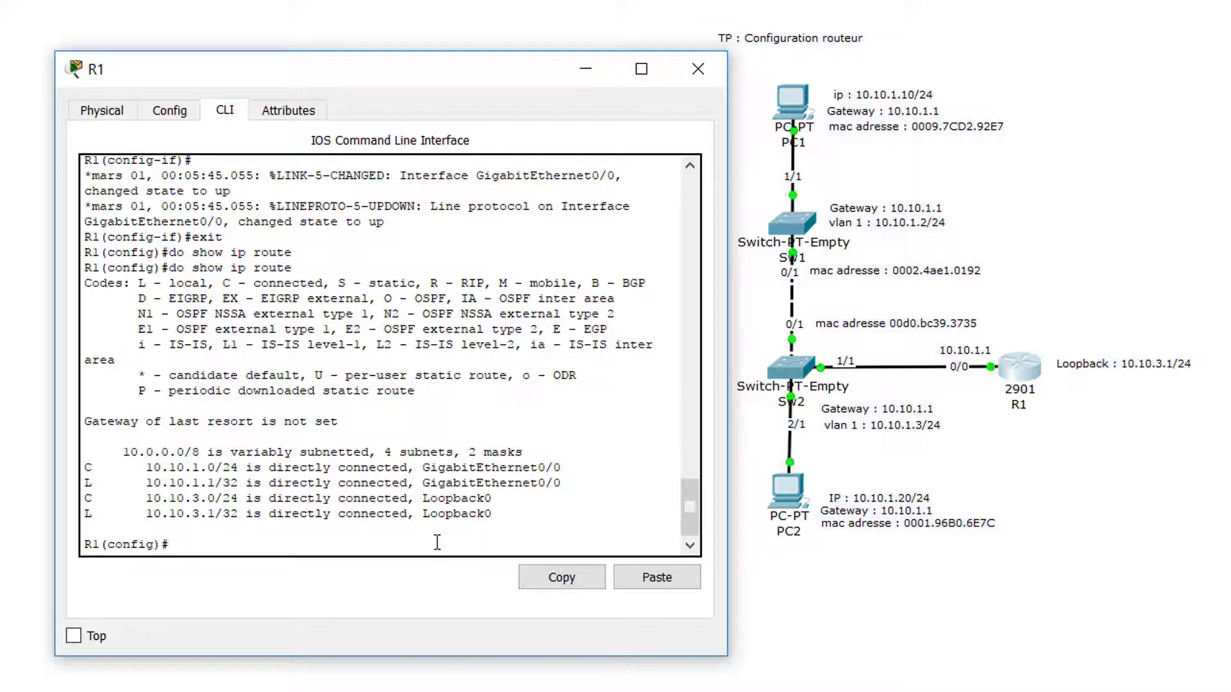
- Ping PC1 at 10.10.1.10 from R1's global configuration mode
type("do ping 10.10.1.10")
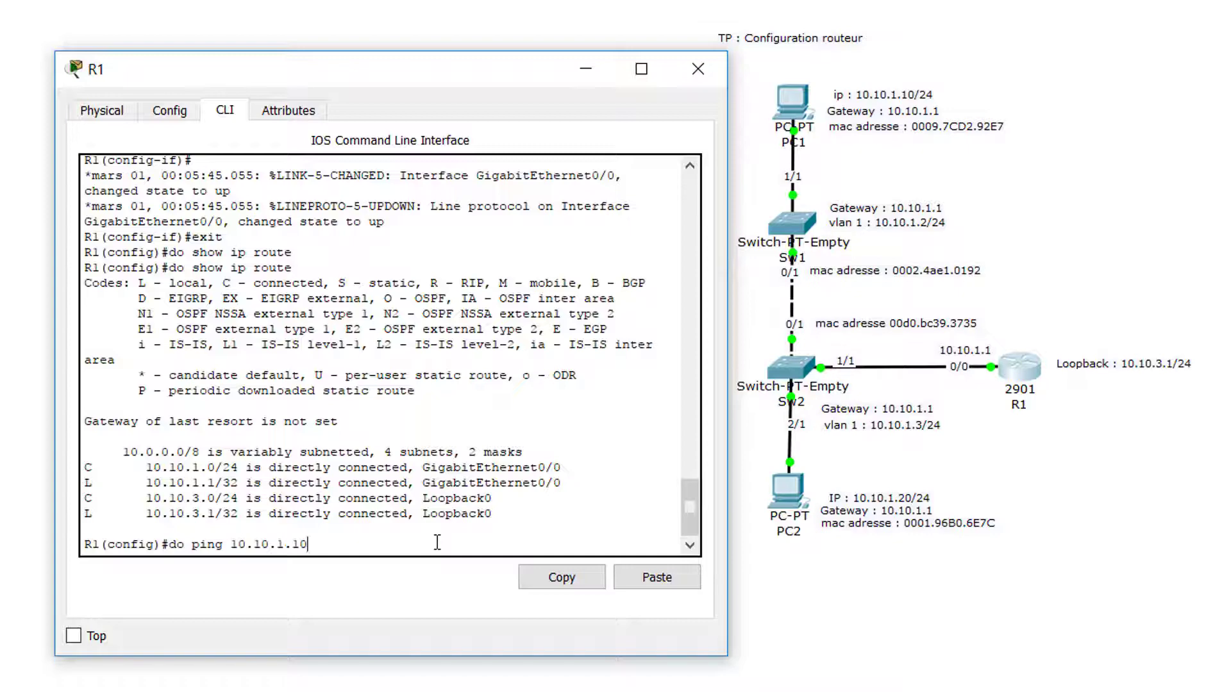
key("Return")
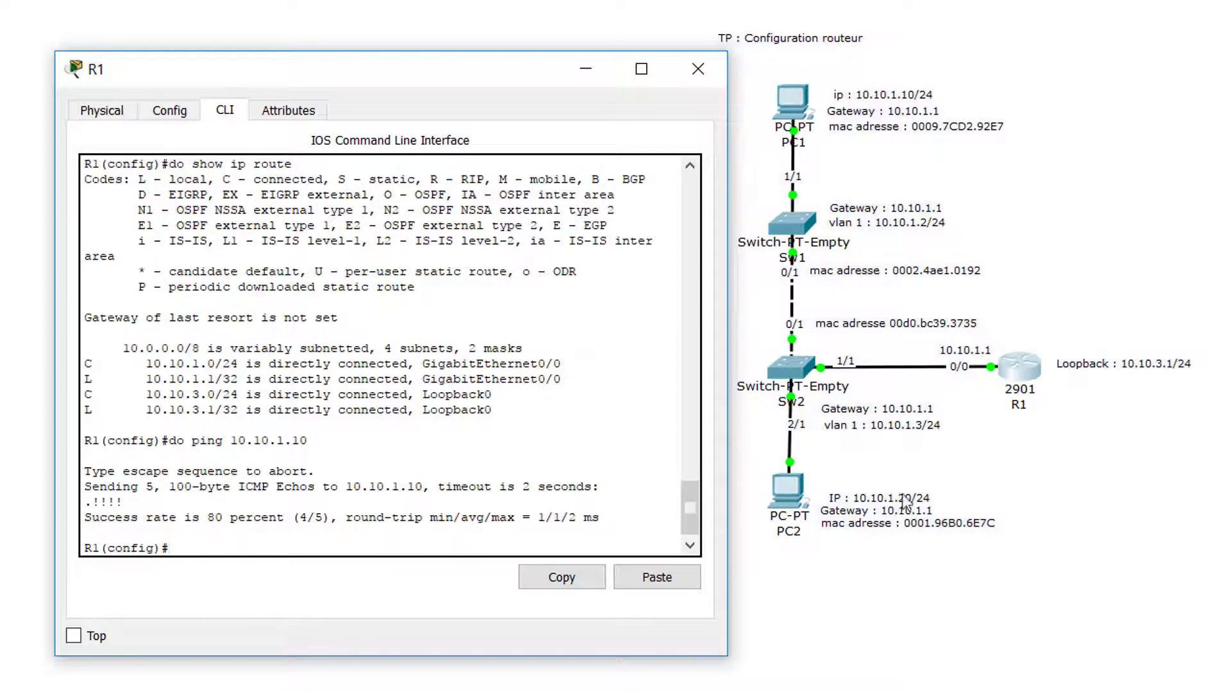
key("Return")
- Exit global configuration mode, display R1's running-config, and examine its GigabitEthernet0/0 section
type("exit")
key("Return")
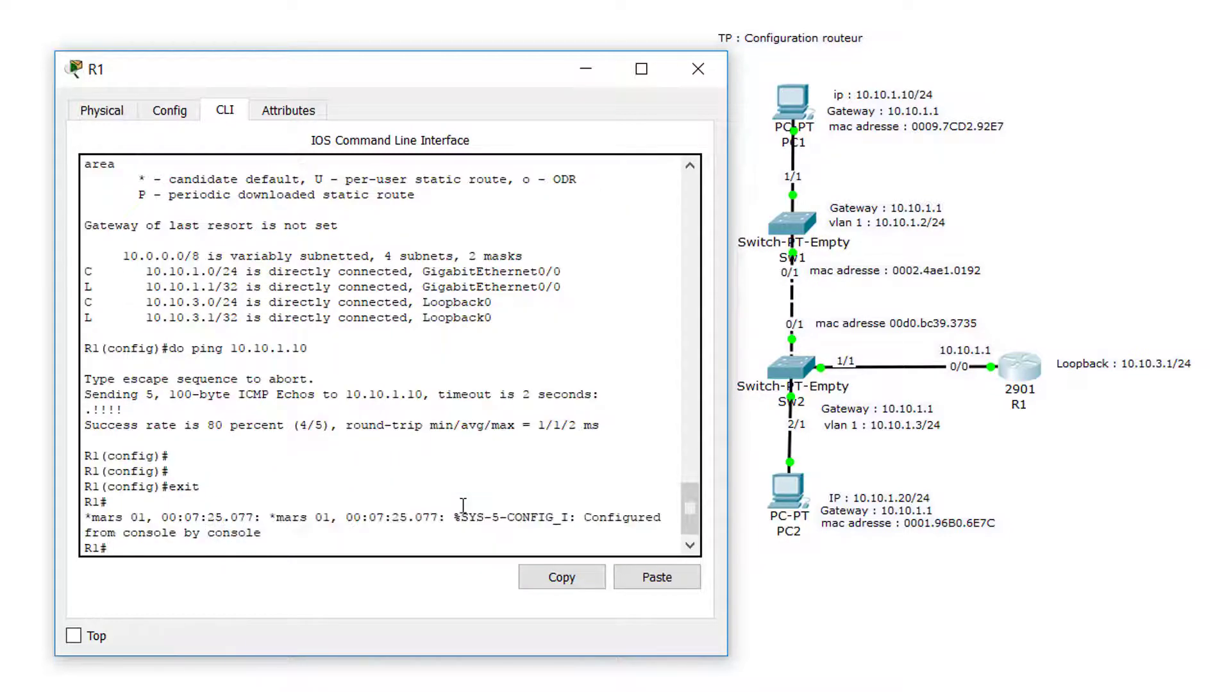
type("show run")
key("Tab")
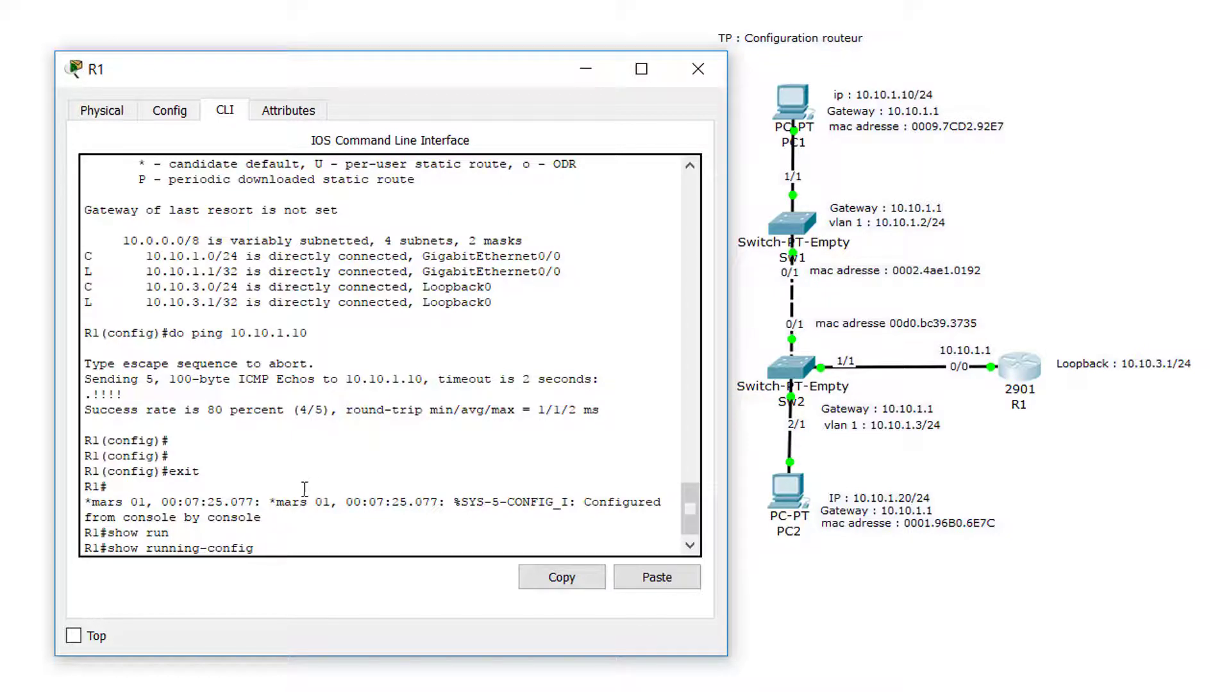
key("Return")
key("space")
key("space")
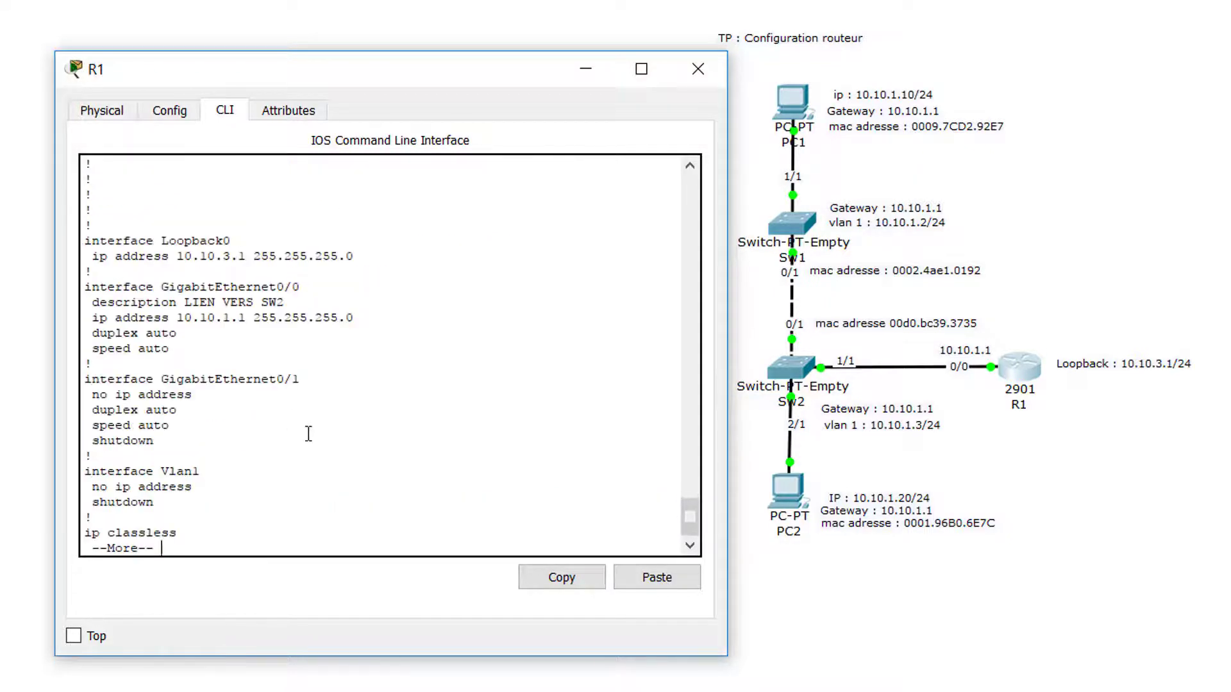
left_click_drag(209, 353, 73, 283)
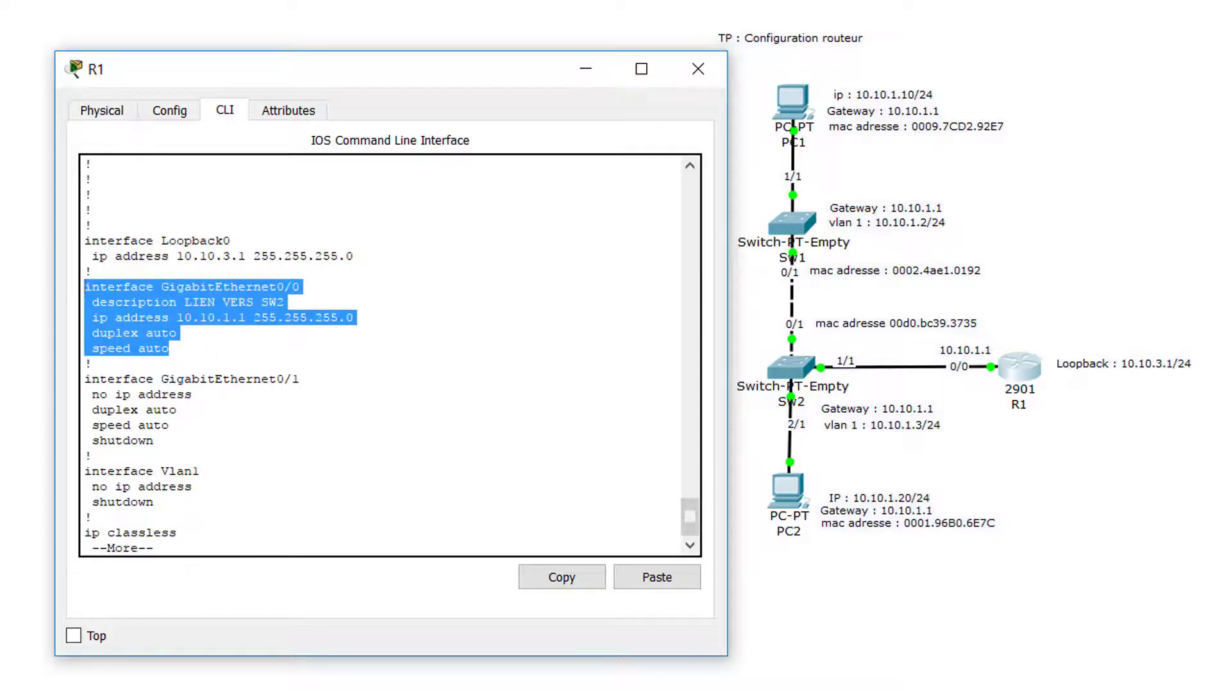
- Quit the configuration listing and run show ip interface brief to examine the GigabitEthernet0/0 row
type("qshow ip")
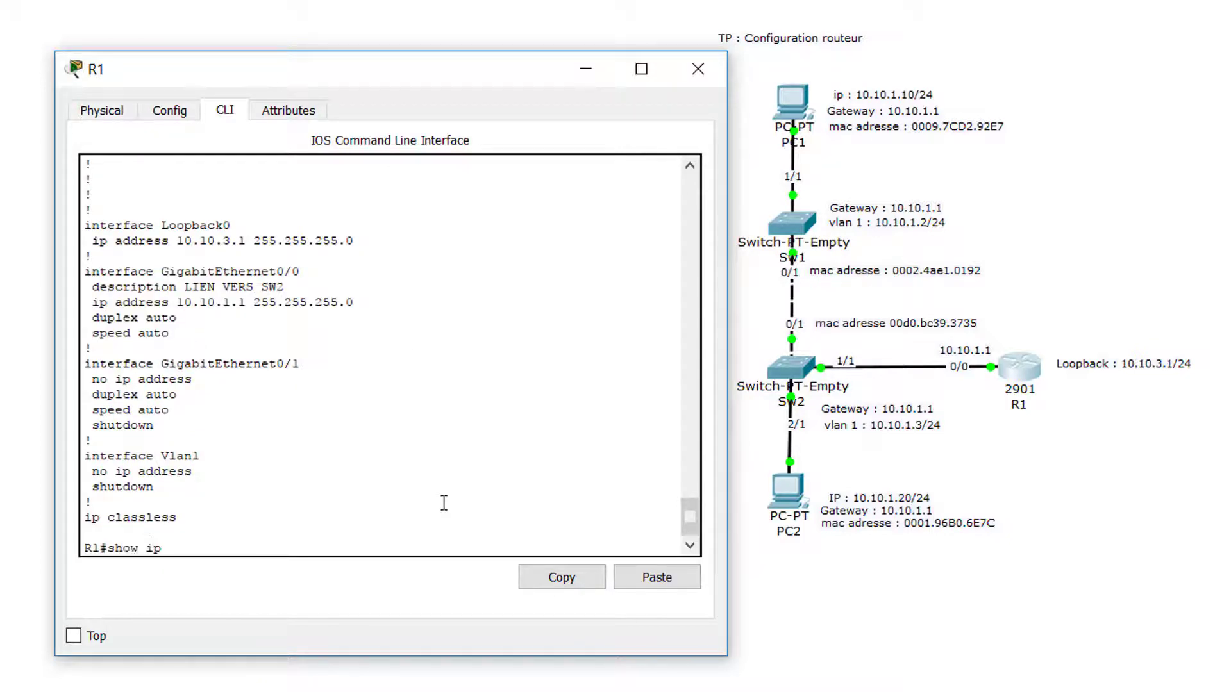
type(" inter")
key("Tab")
type("b")
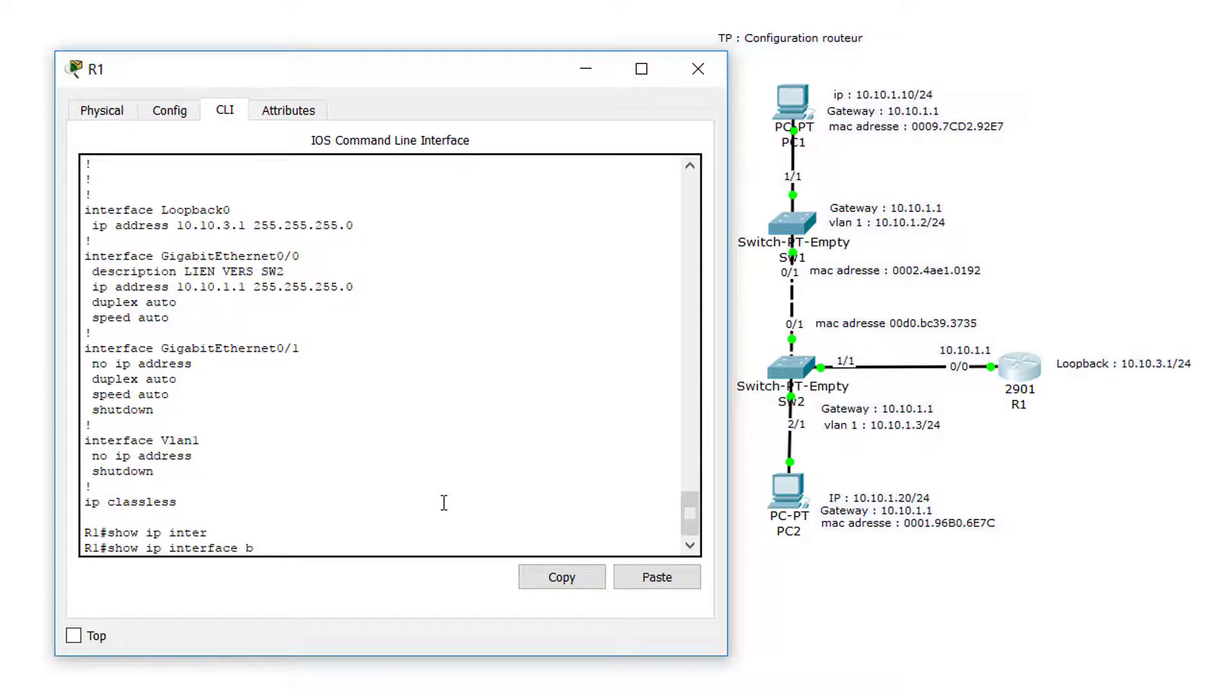
type("rief")
key("Tab")
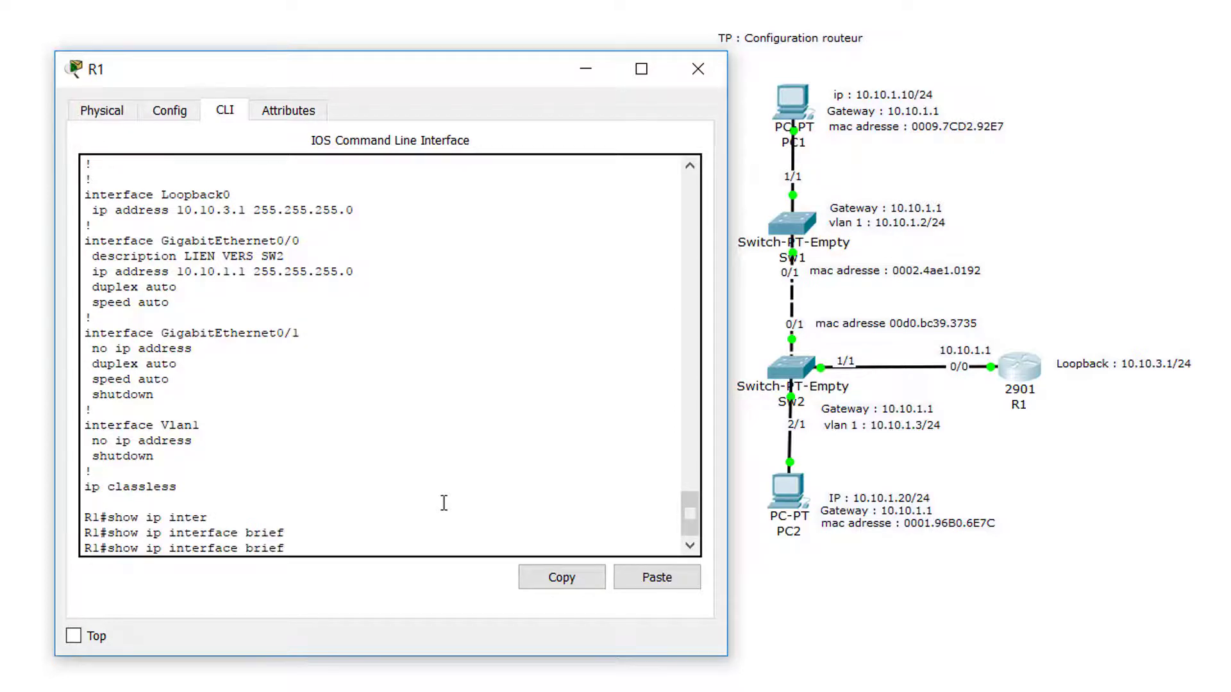
key("Return")
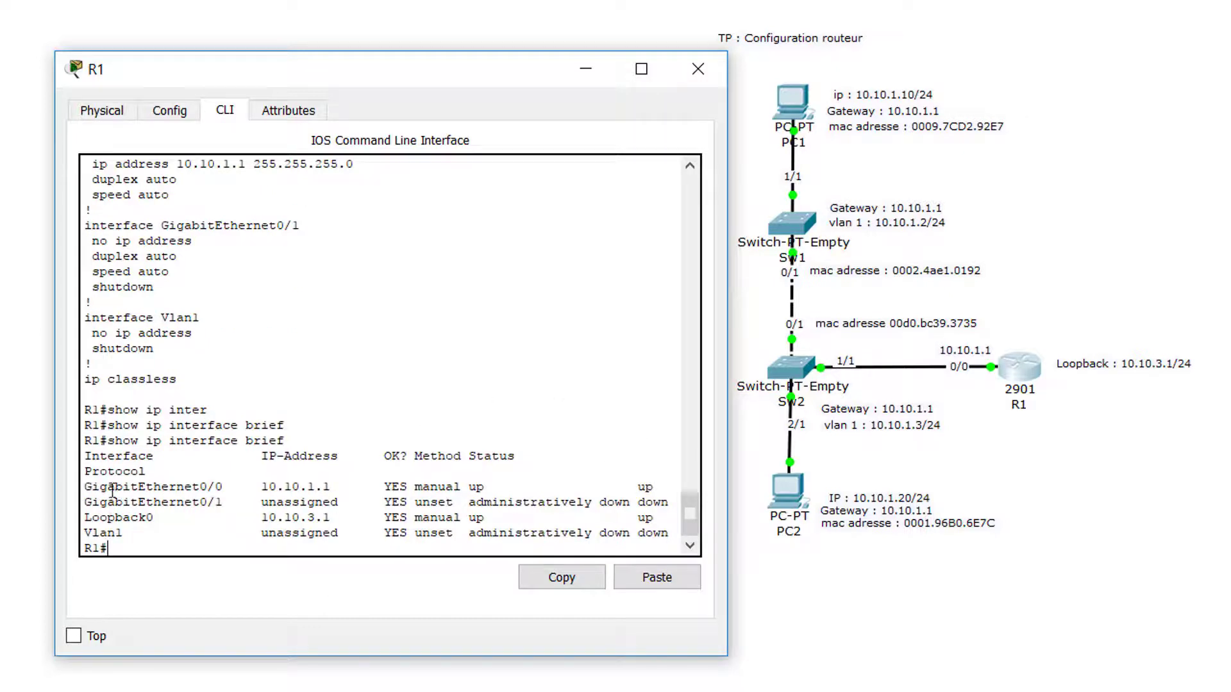
left_click_drag(84, 491, 654, 491)
- Run show interfaces gigabitEthernet 0/0 and examine the interface and line protocol status line
key("Return")
type("ow")
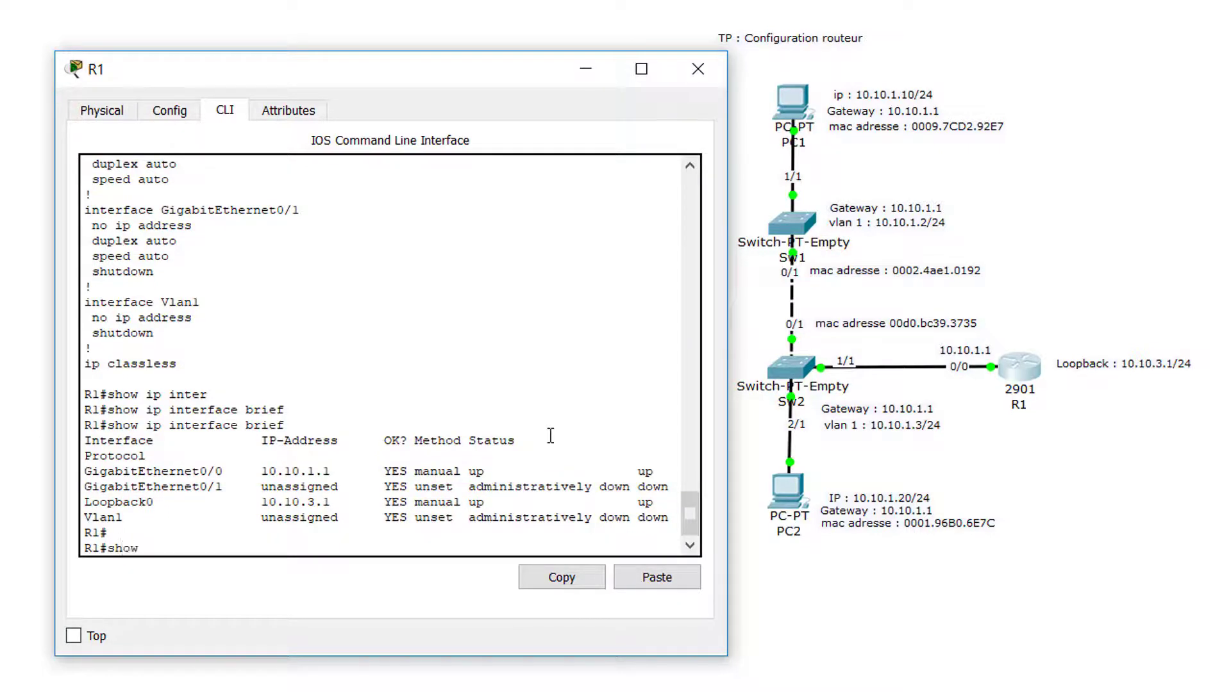
type(" inter")
key("Tab")
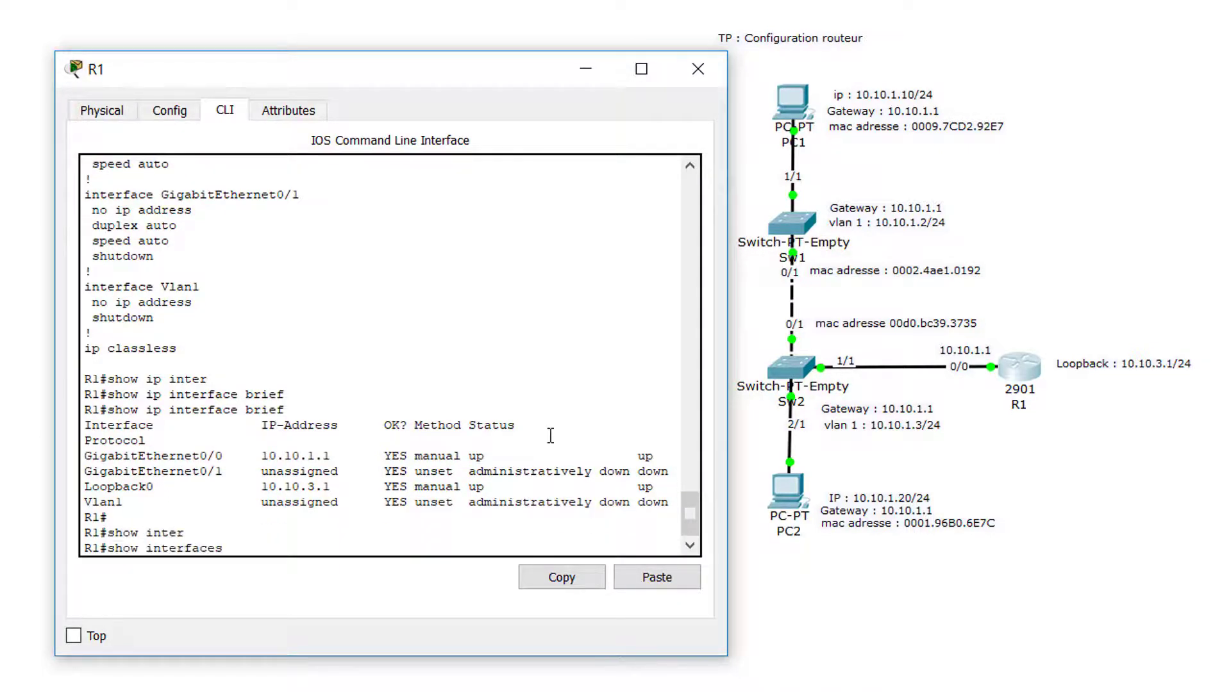
type("gi")
key("Tab")
type("0")
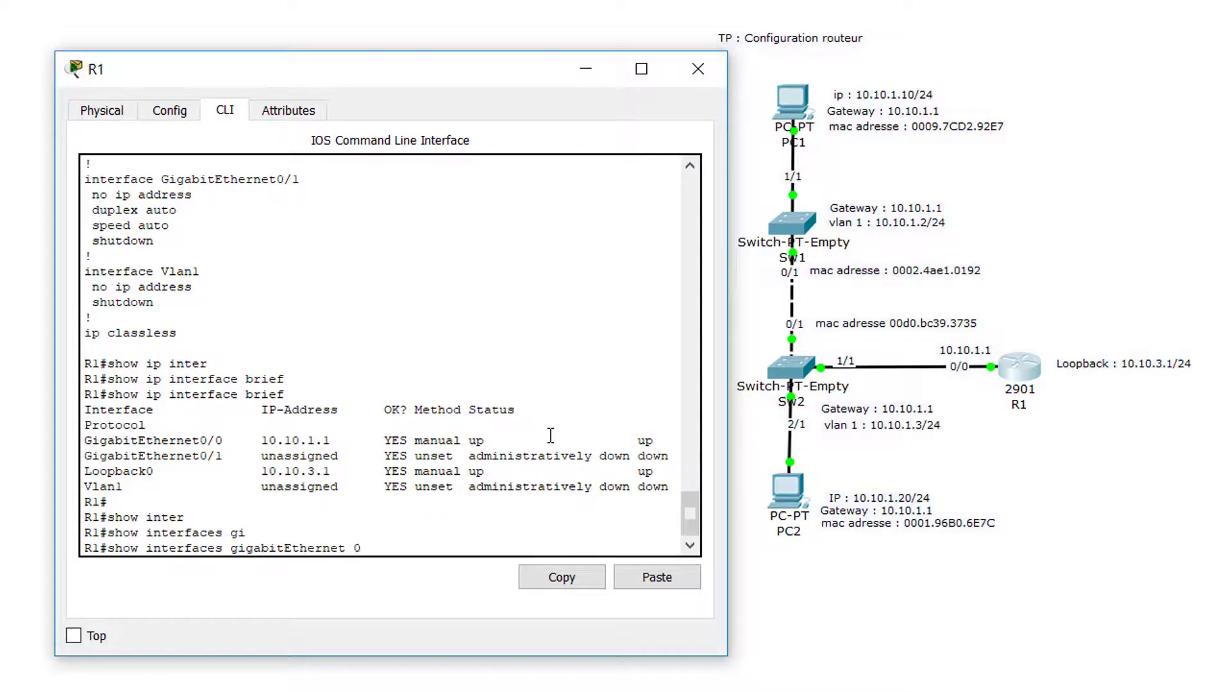
type("/0")
key("Return")
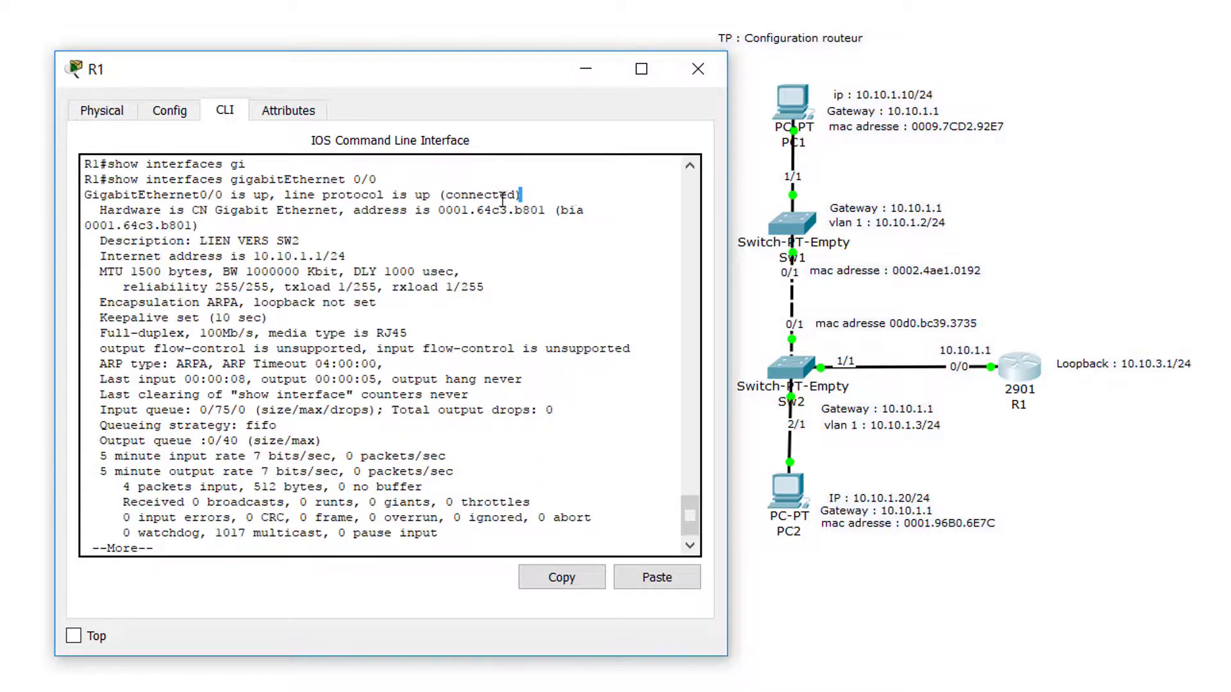
left_click_drag(523, 195, 84, 195)
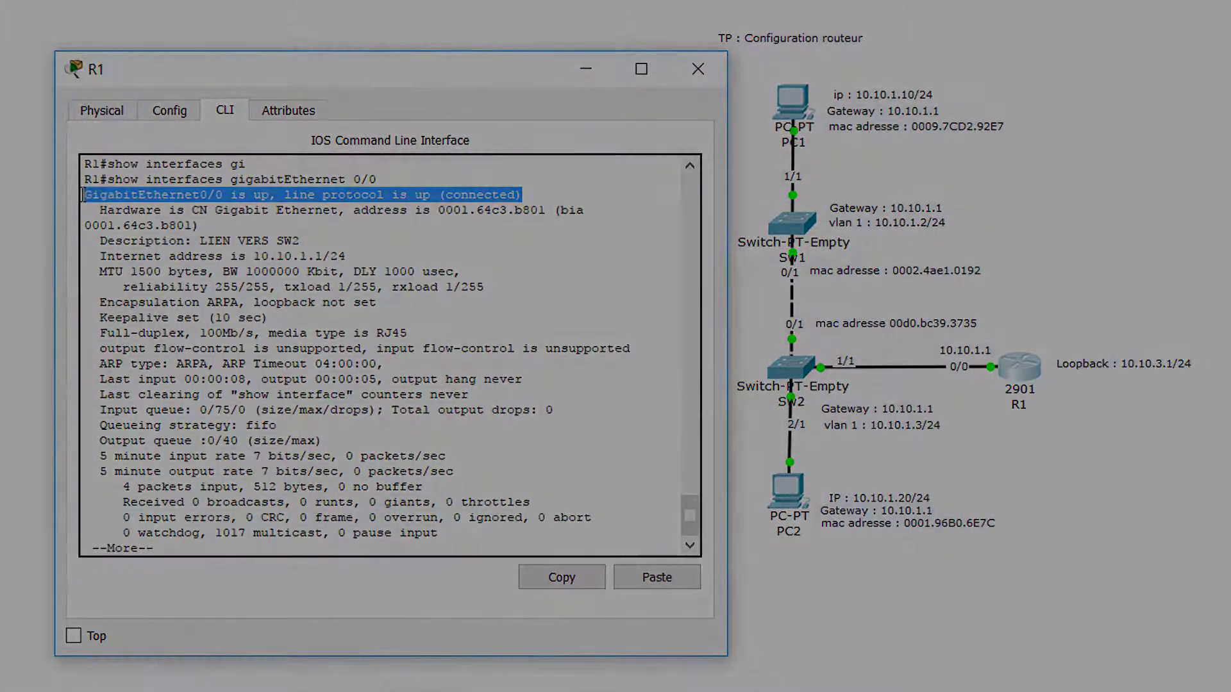